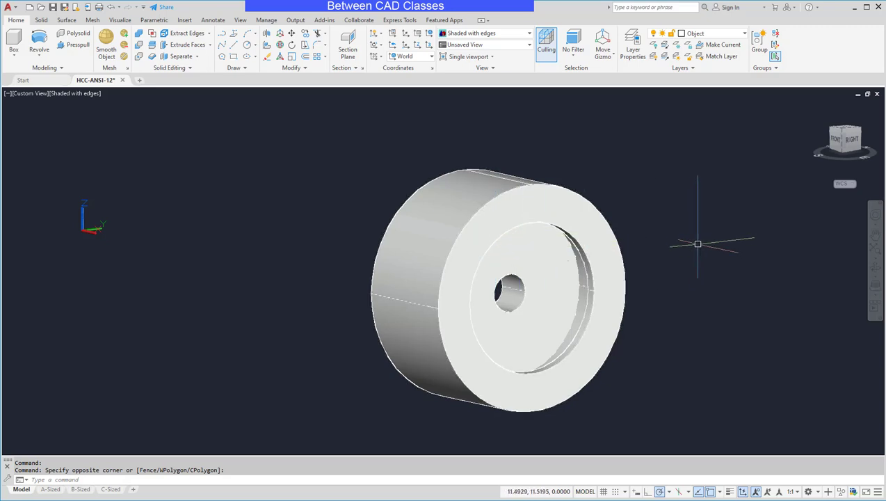
Step: Draw a 1.5-unit vertical line upward from the hole's centre using the Center snap
text(l)
key(Return)
shift+right_click(687, 239)
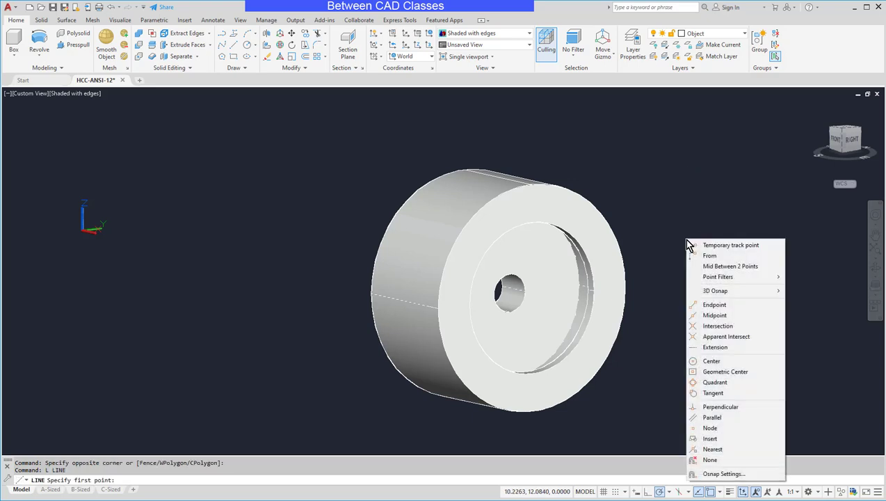
click(716, 361)
click(563, 400)
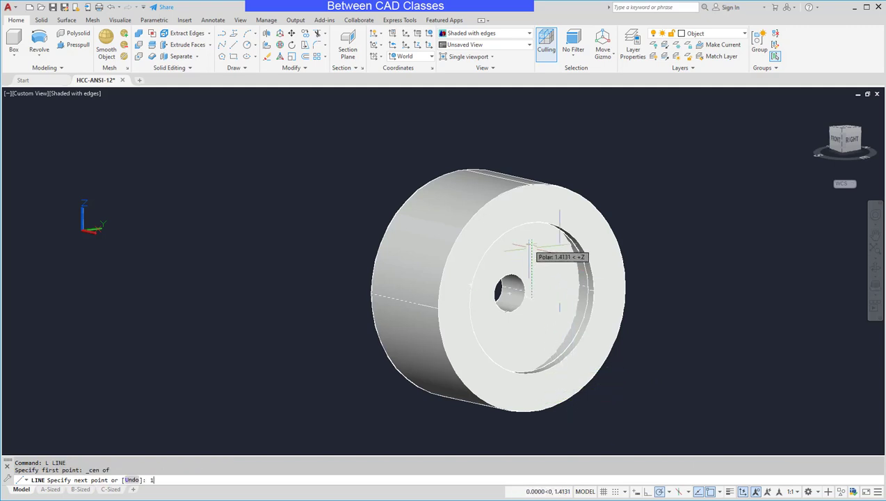
key(Return)
key(Escape)
mouse_move(567, 272)
shift+middle_down()
mouse_move(586, 277)
mouse_move(546, 248)
mouse_move(562, 234)
mouse_move(558, 250)
mouse_move(548, 246)
mouse_move(572, 257)
mouse_move(575, 280)
shift+middle_up()
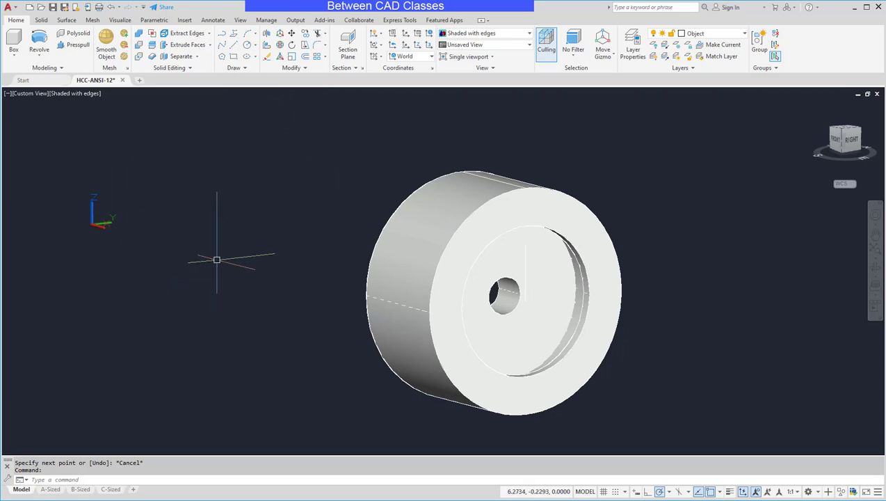
Step: Align a 3-point UCS with the wheel's recessed face, origin at the hole centre
click(428, 46)
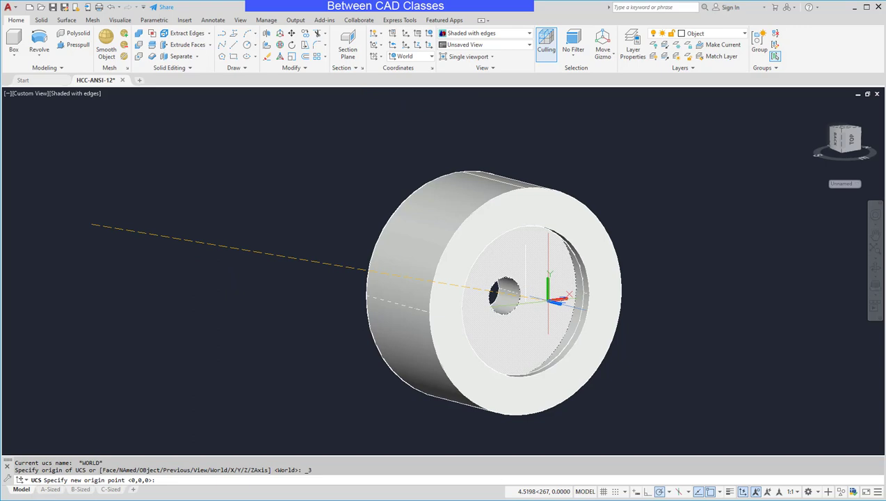
click(526, 297)
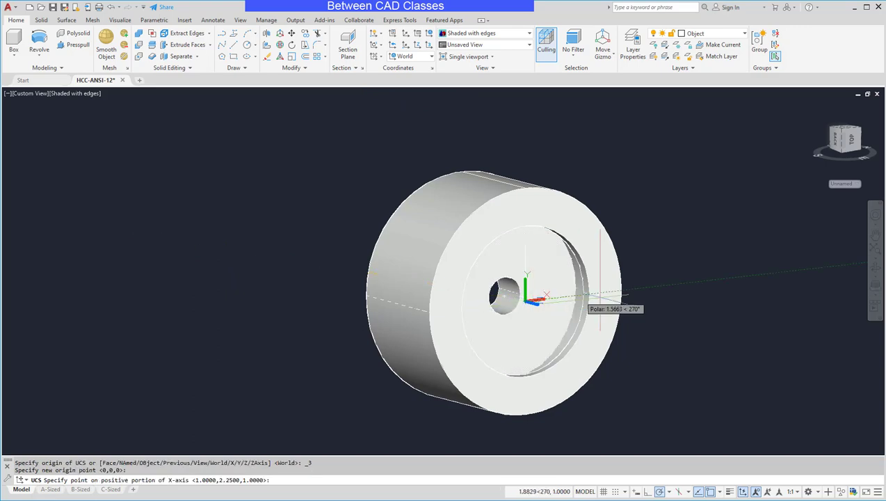
click(637, 289)
click(525, 244)
key(Escape)
mouse_move(665, 347)
shift+middle_down()
mouse_move(755, 348)
mouse_move(668, 352)
shift+middle_up()
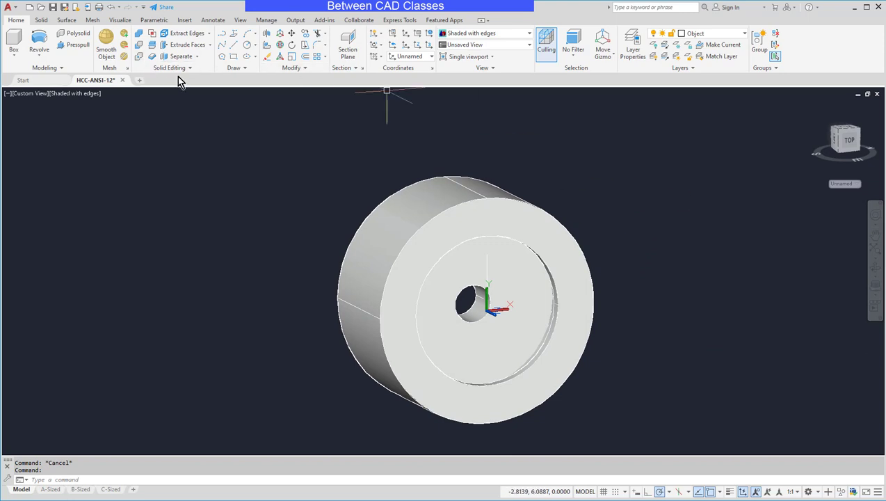
Step: Draw a circle of radius 0.3 centred on the guide line's upper end
click(247, 45)
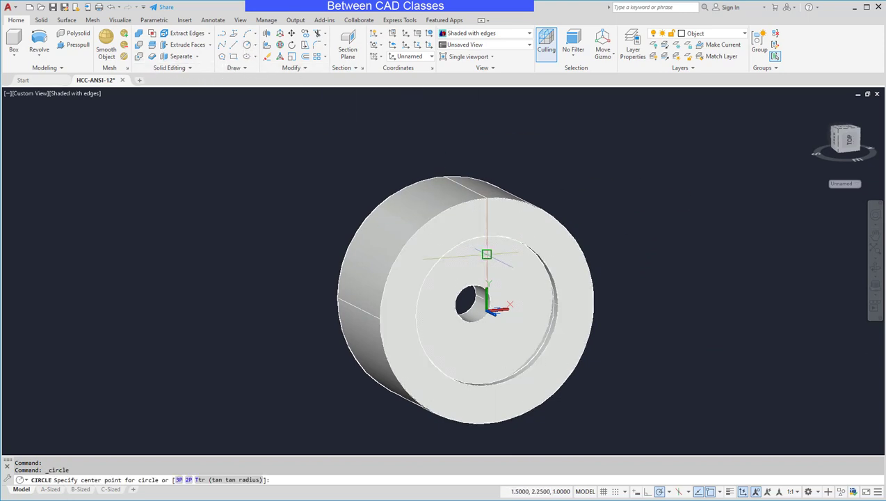
click(487, 254)
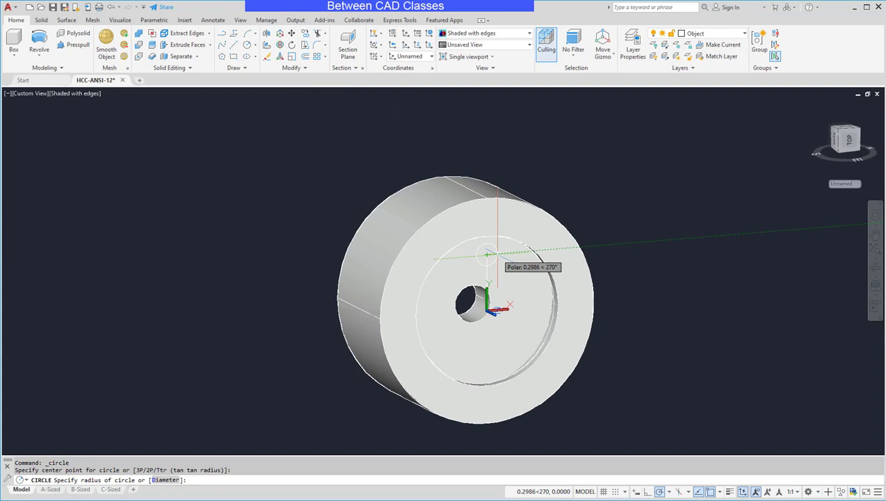
text(.3)
key(Return)
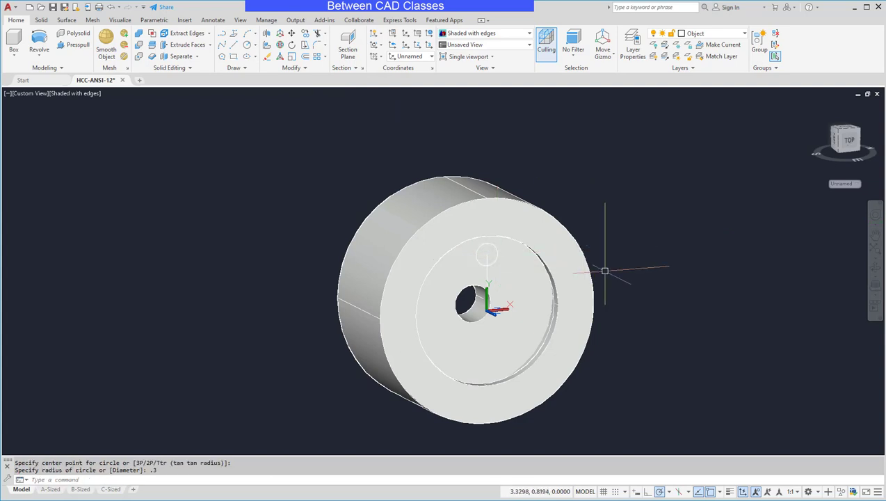
key(Escape)
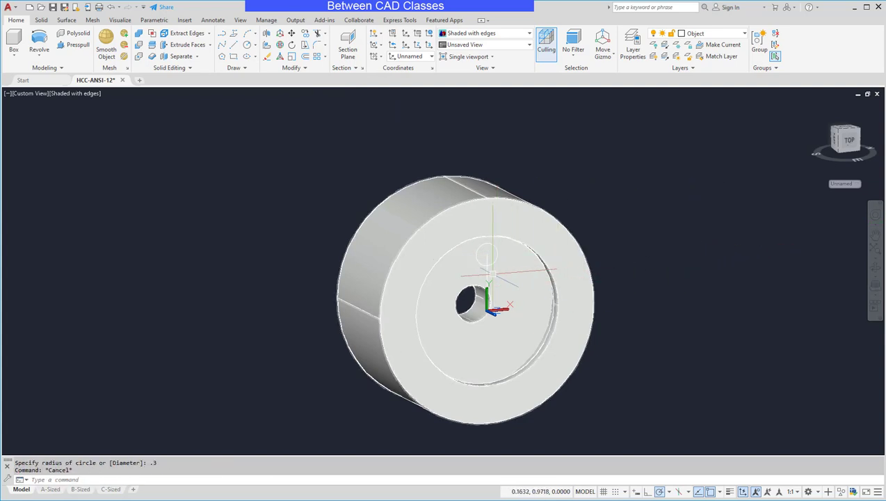
Step: Erase the vertical guide line
click(486, 273)
text(e)
key(Return)
mouse_move(672, 278)
shift+middle_down()
mouse_move(676, 227)
mouse_move(671, 251)
mouse_move(682, 279)
shift+middle_up()
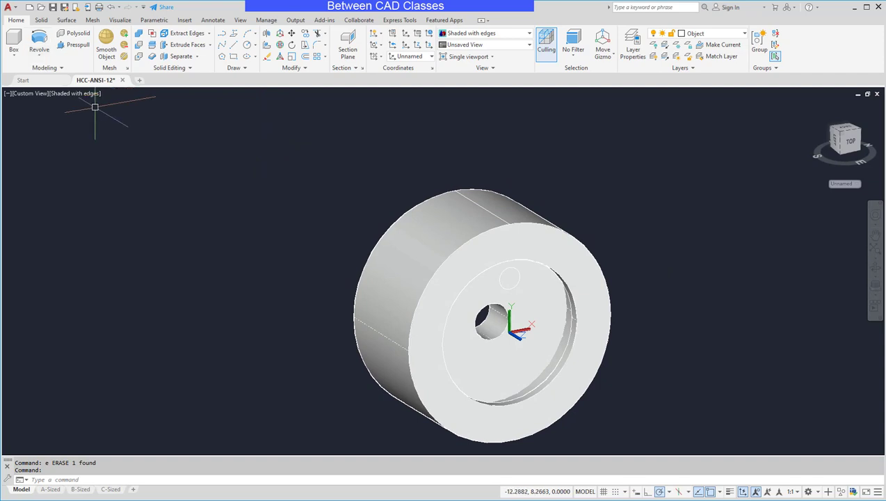
Step: Extrude the 0.3-radius circle back through the wheel to form a cylindrical pin
click(40, 62)
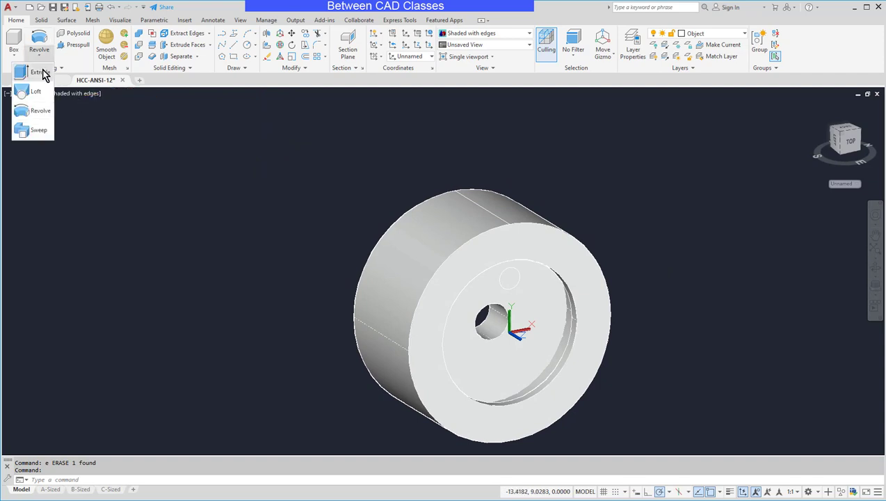
click(41, 73)
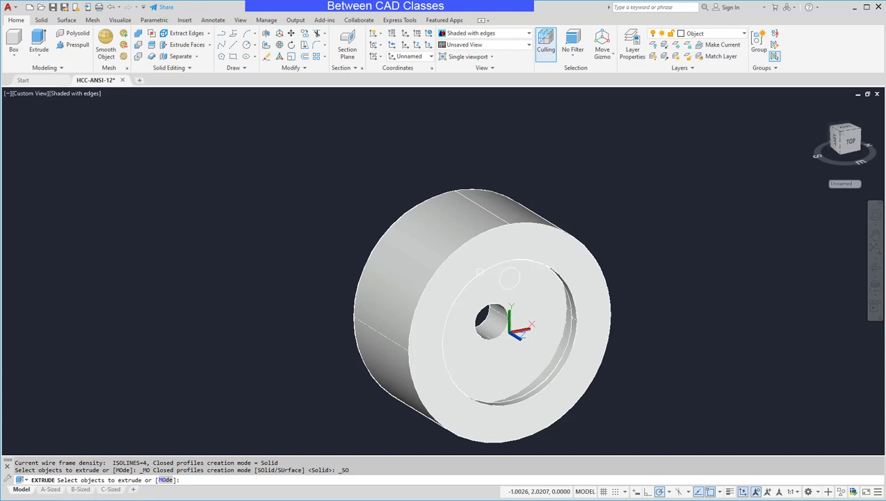
click(512, 286)
key(Return)
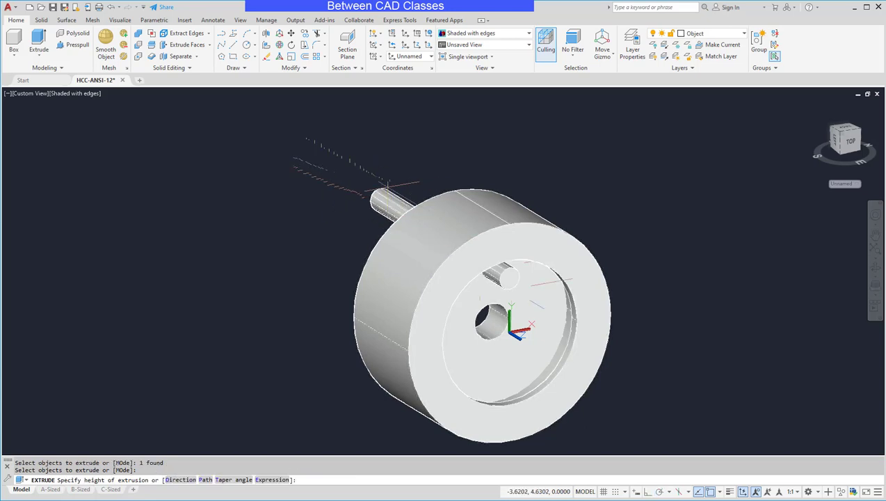
click(381, 200)
mouse_move(711, 267)
shift+middle_down()
mouse_move(818, 263)
mouse_move(714, 262)
mouse_move(708, 251)
mouse_move(708, 273)
shift+middle_up()
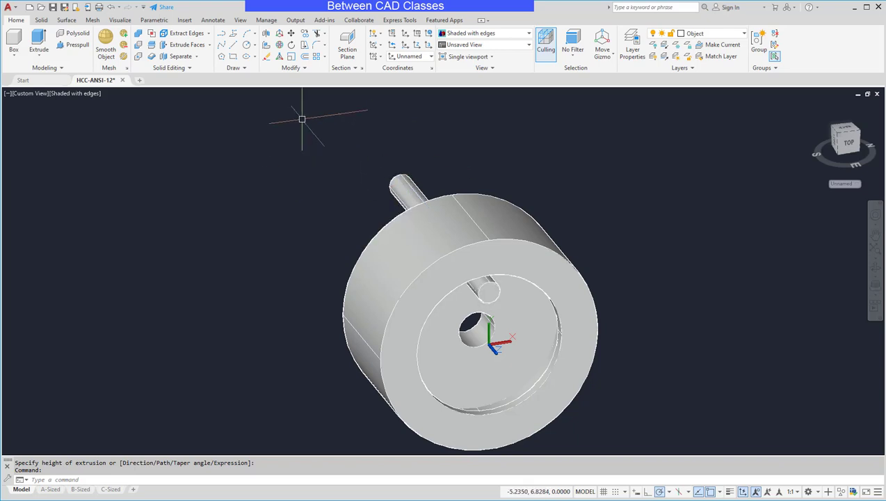
click(324, 58)
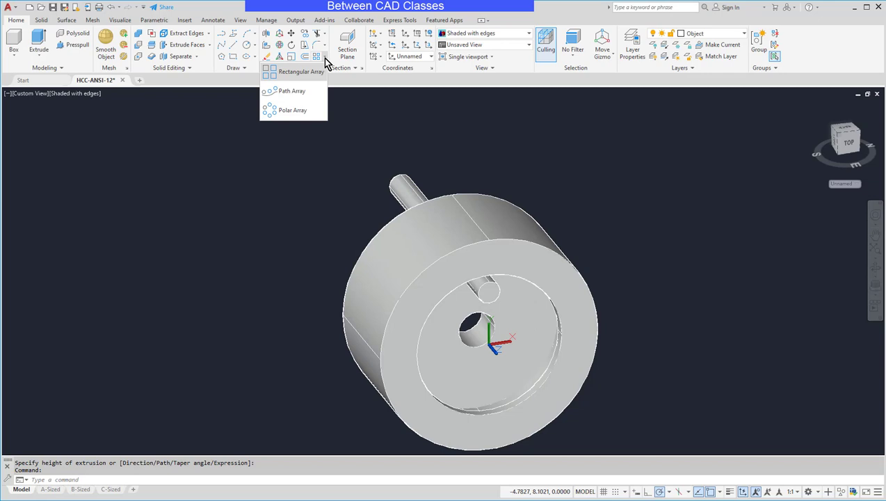
click(293, 111)
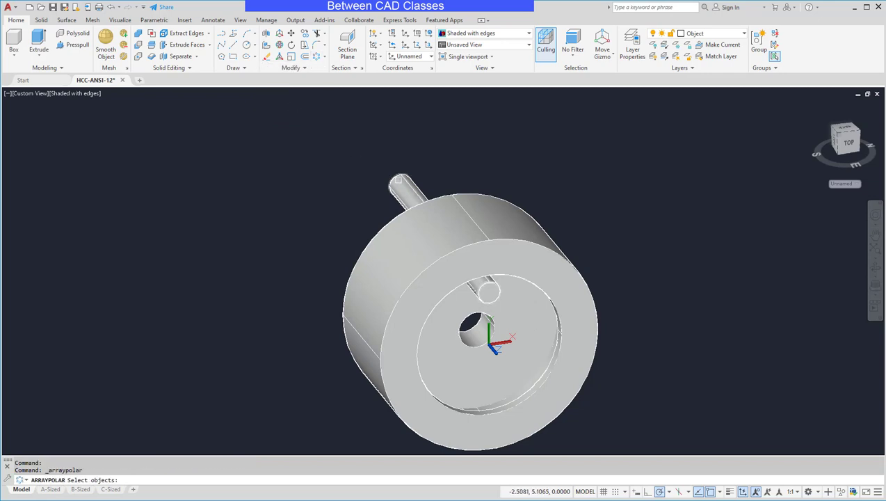
click(398, 181)
key(Return)
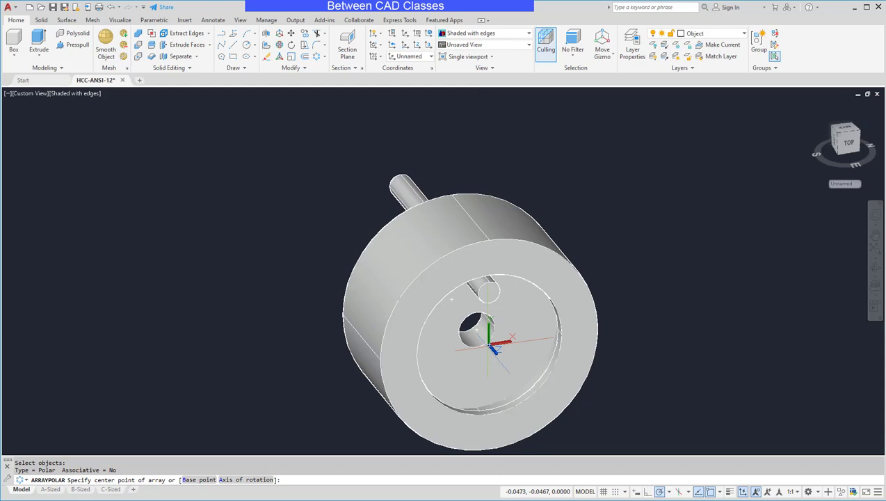
click(488, 341)
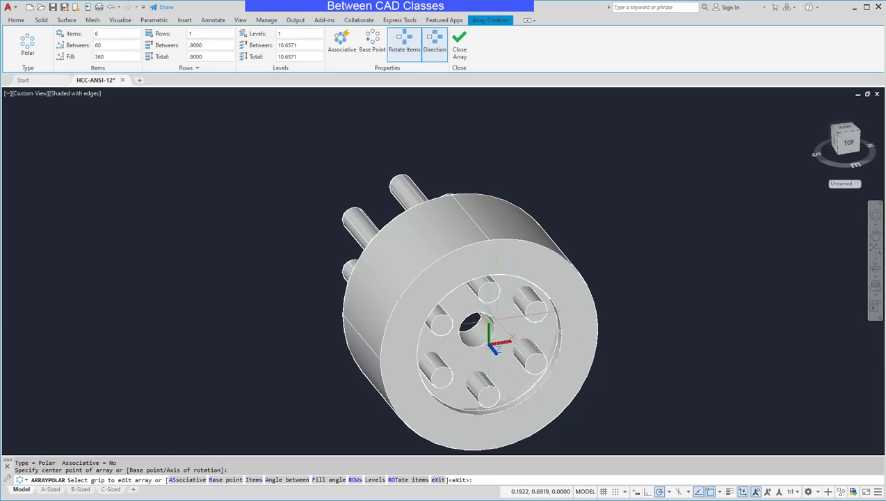
key(Escape)
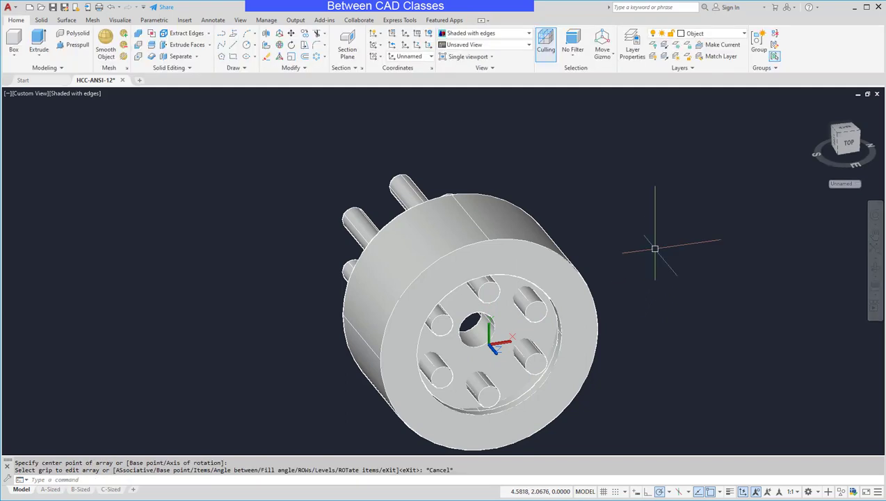
key(ctrl+z)
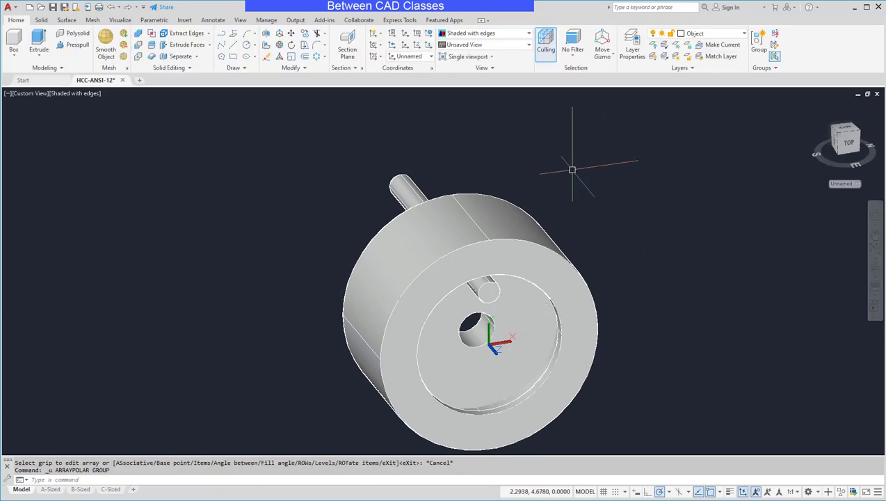
click(429, 35)
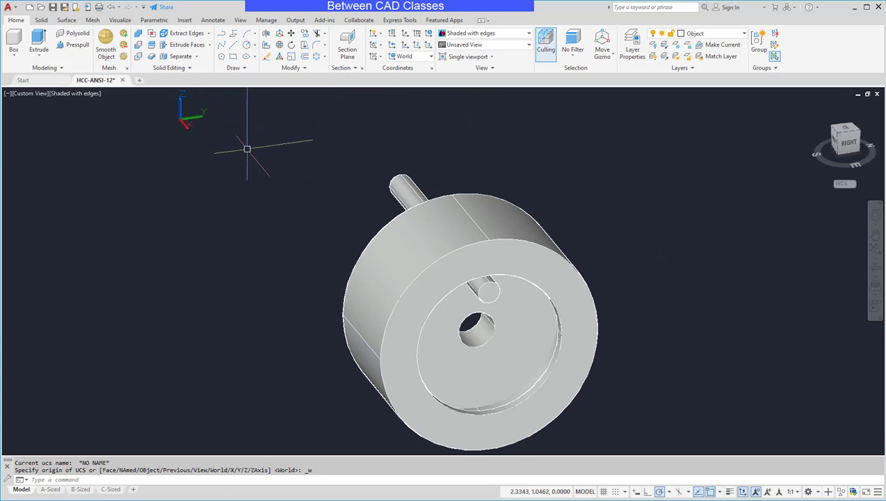
click(316, 59)
click(401, 183)
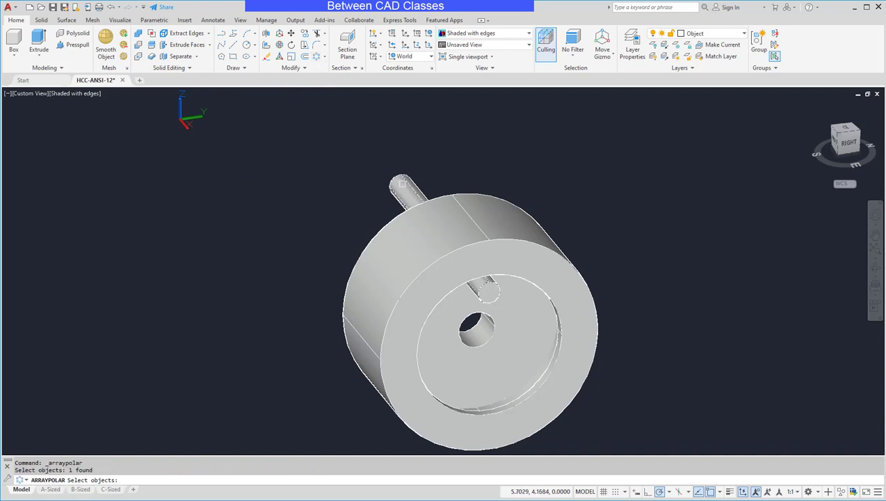
key(Return)
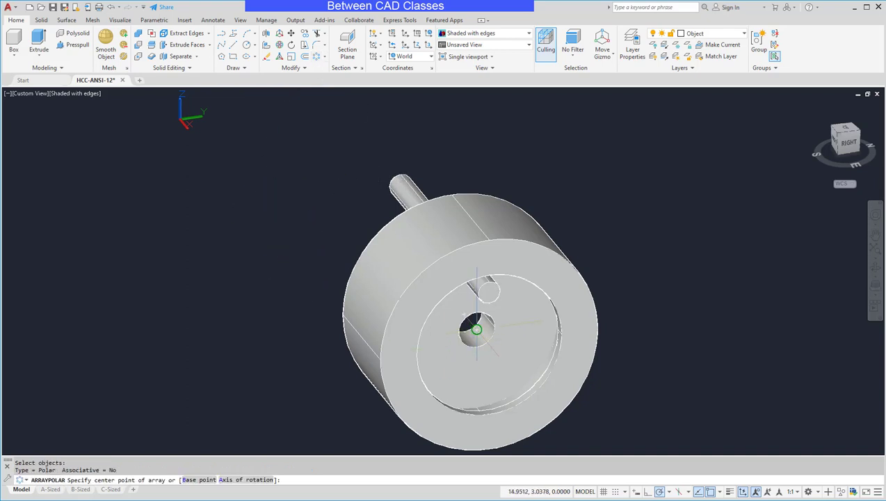
click(477, 329)
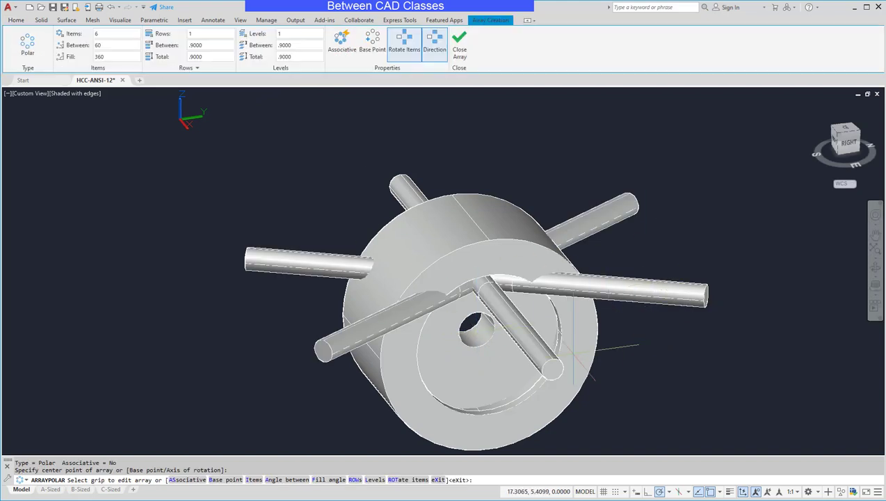
key(Escape)
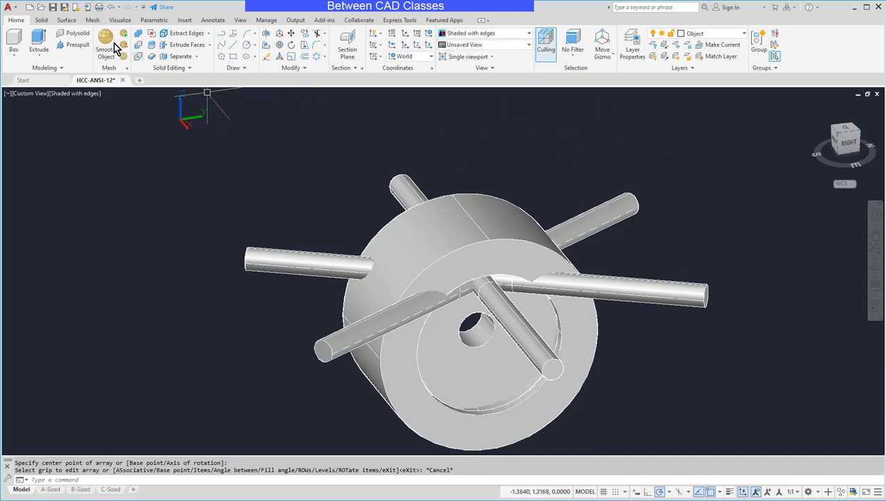
click(112, 6)
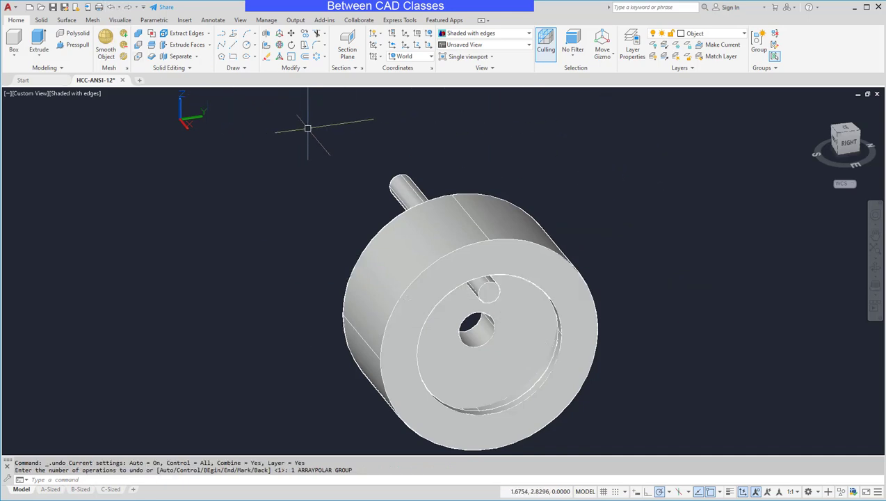
Step: Polar-array the pin into 8 associative items about the centre hole's axis, 45° apart
click(317, 56)
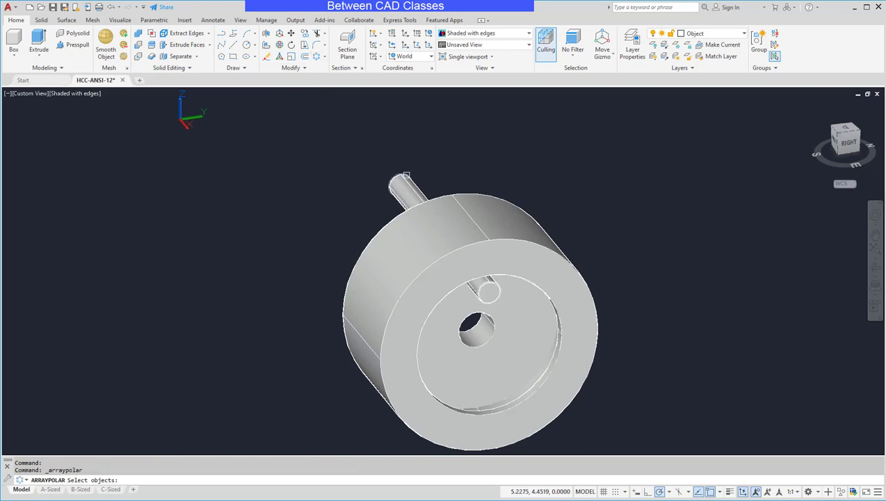
click(406, 176)
key(Return)
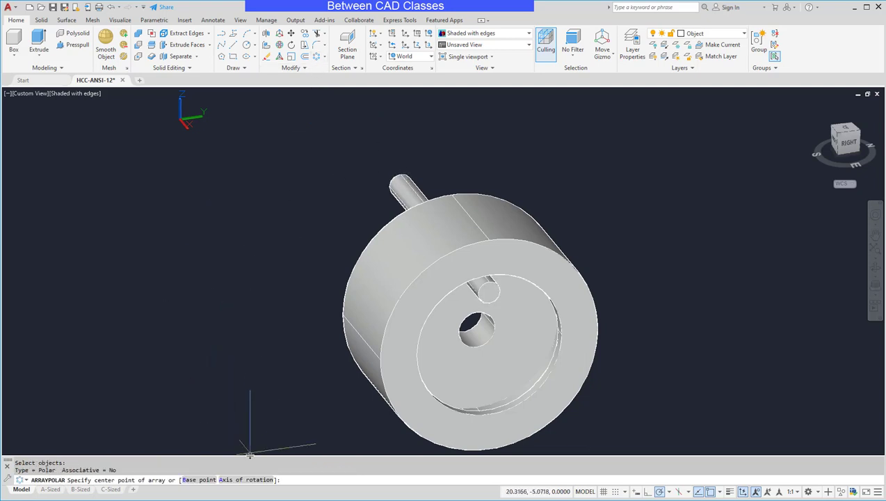
click(245, 479)
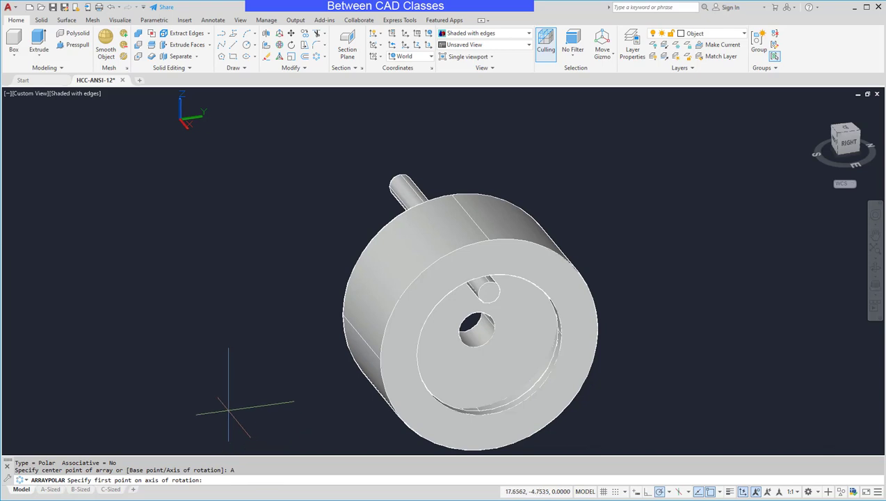
click(476, 329)
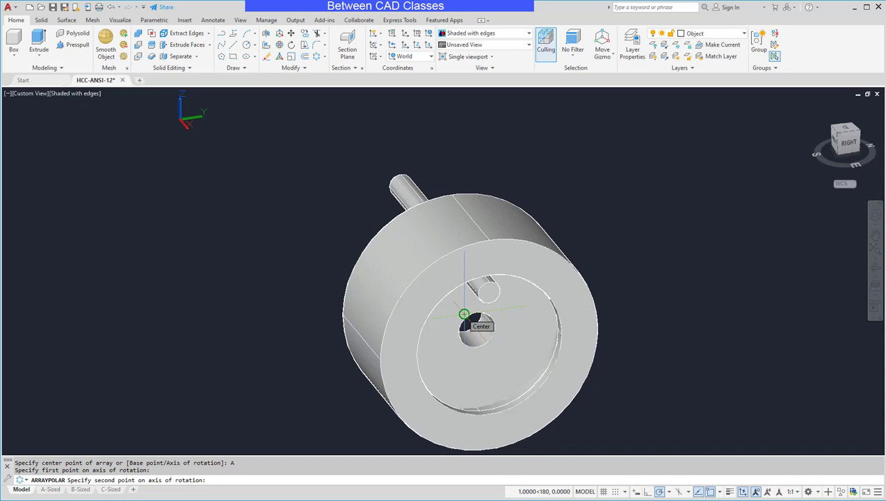
click(464, 314)
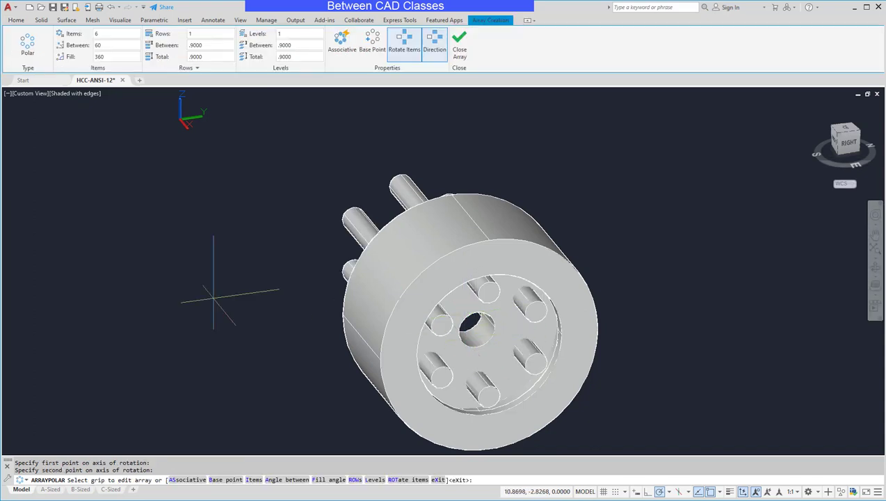
text(8)
click(106, 44)
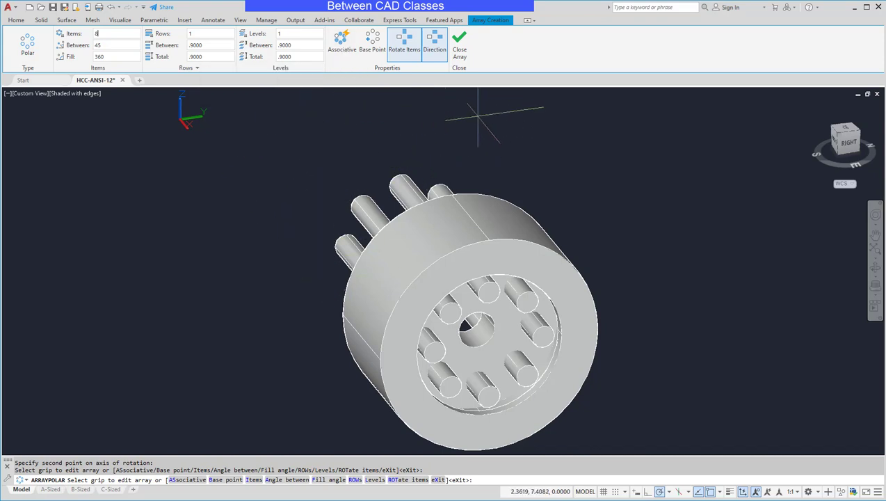
click(347, 54)
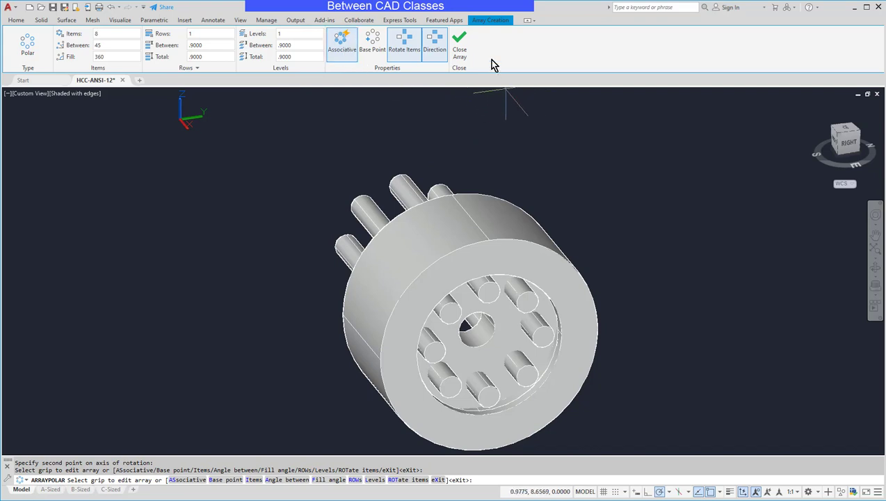
Step: Close the pin array and window-select it to confirm it is one object
click(465, 50)
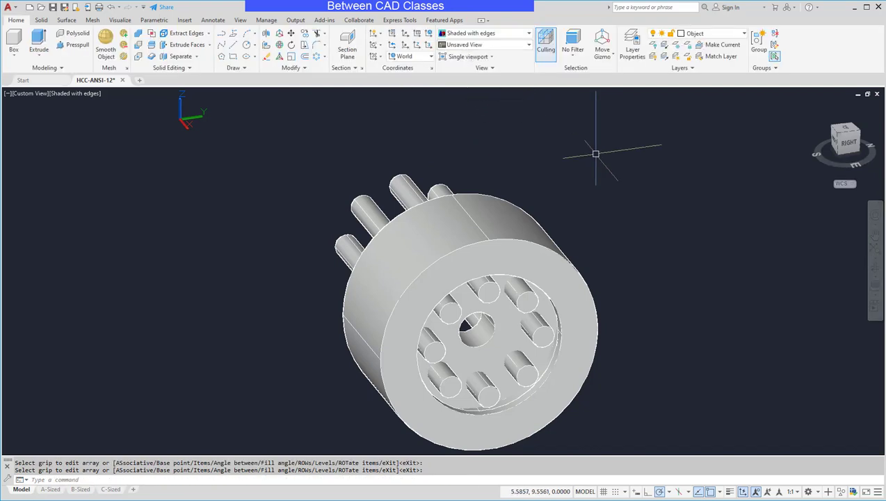
click(550, 163)
click(397, 185)
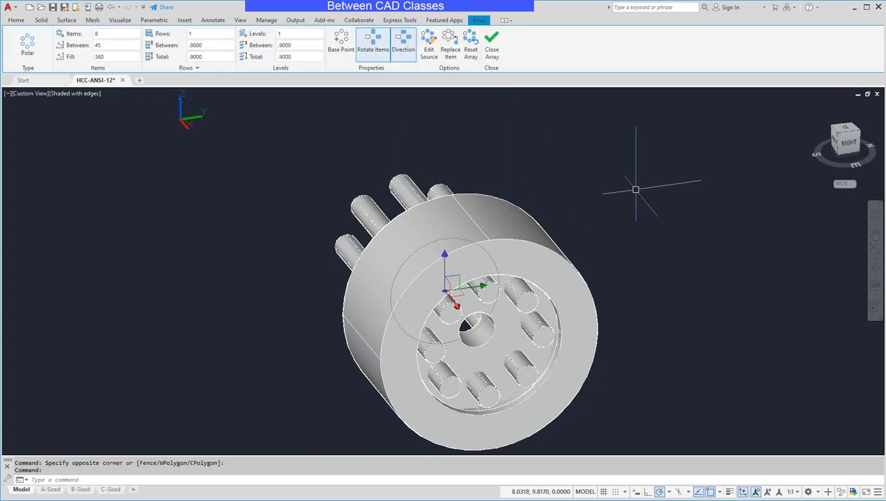
key(Escape)
key(Escape)
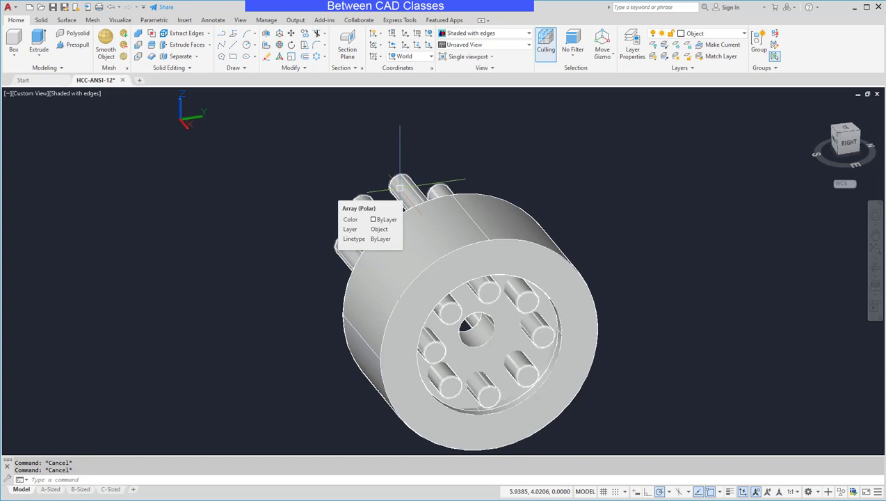
Step: Explode the eight-pin polar array into separate pin solids
click(298, 68)
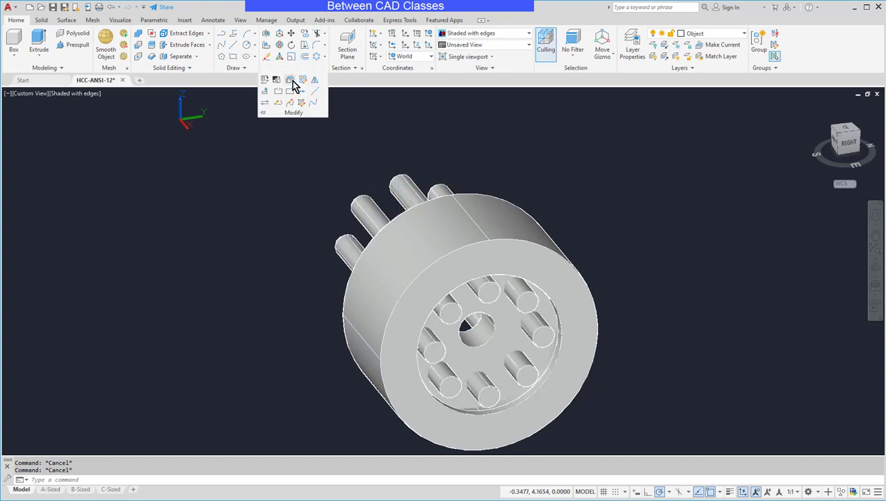
click(290, 80)
click(368, 216)
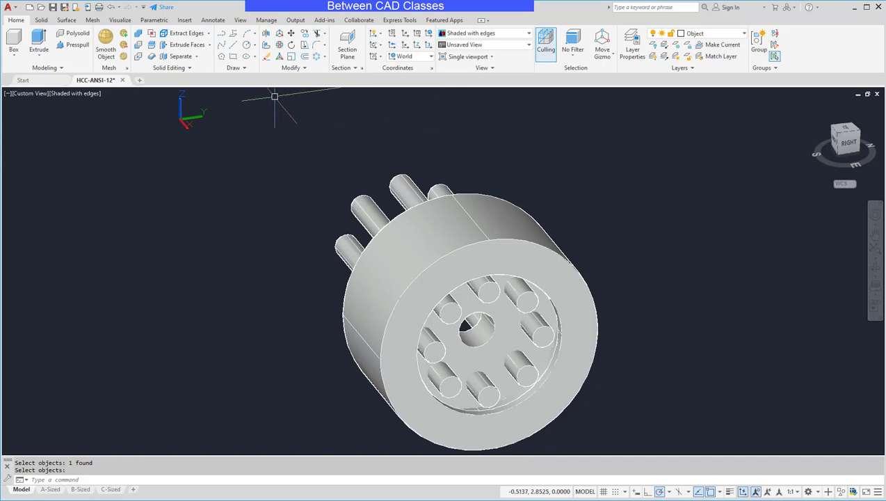
Step: Subtract the eight pins from the wheel, leaving eight holes around the centre bore
click(138, 45)
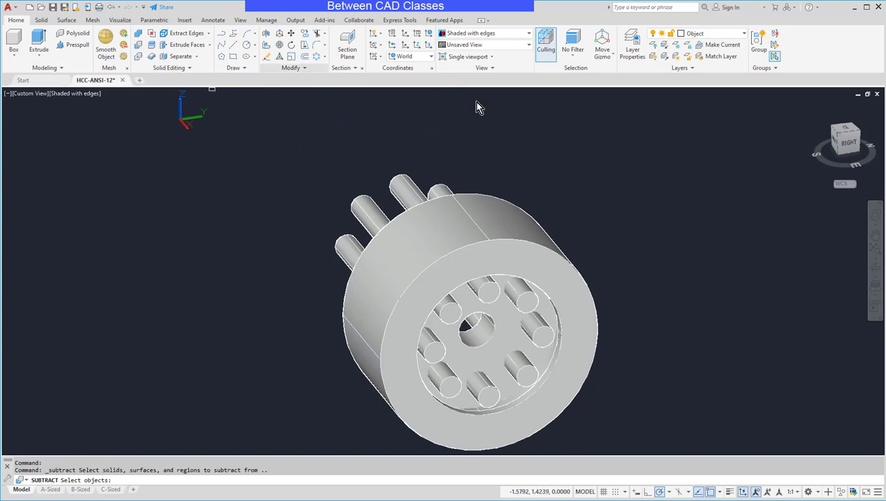
click(520, 222)
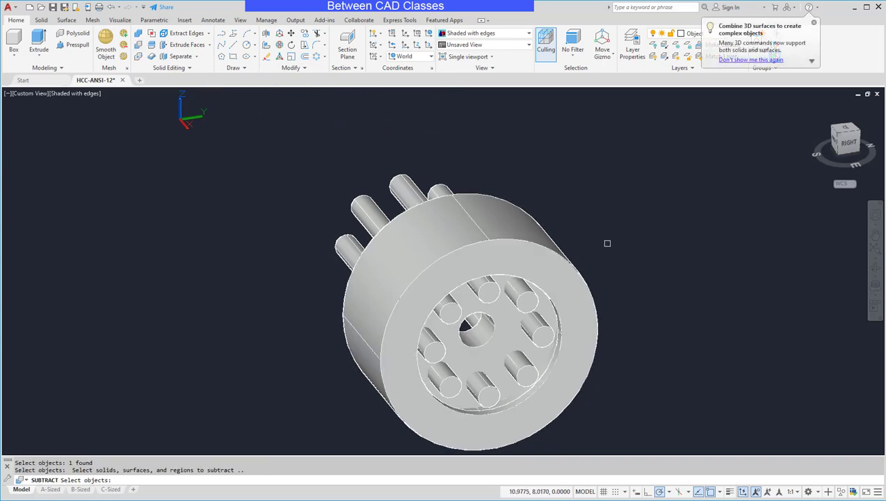
shift+middle_drag(608, 243, 717, 239)
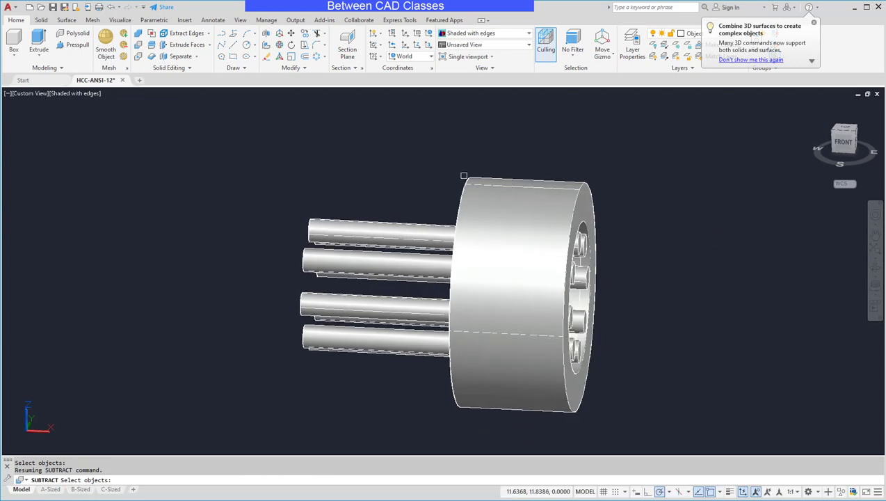
click(400, 147)
click(209, 452)
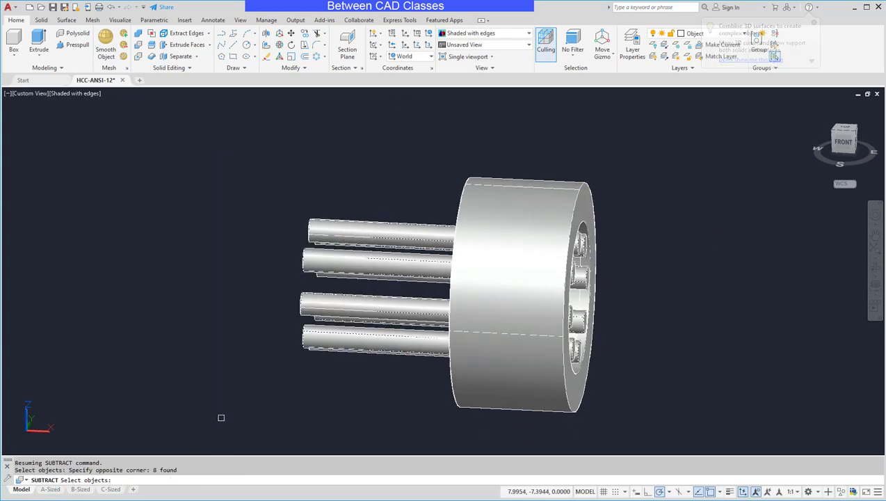
key(Return)
shift+middle_drag(661, 392, 572, 370)
key(Return)
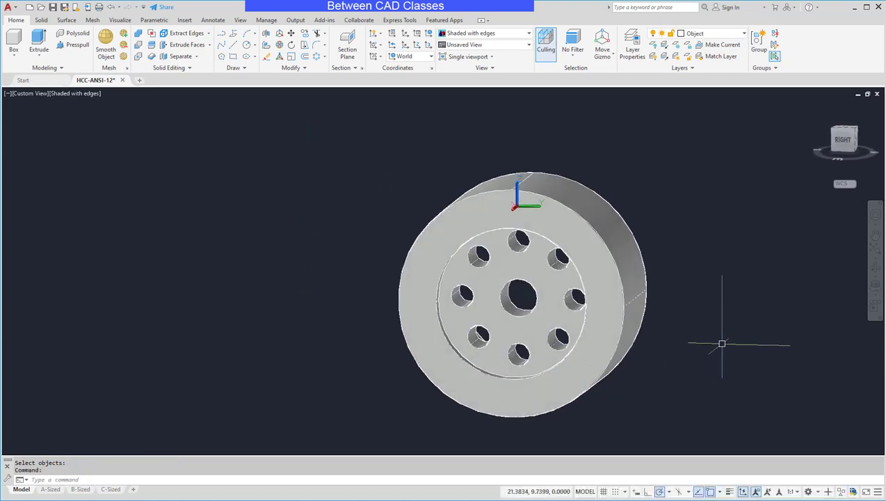